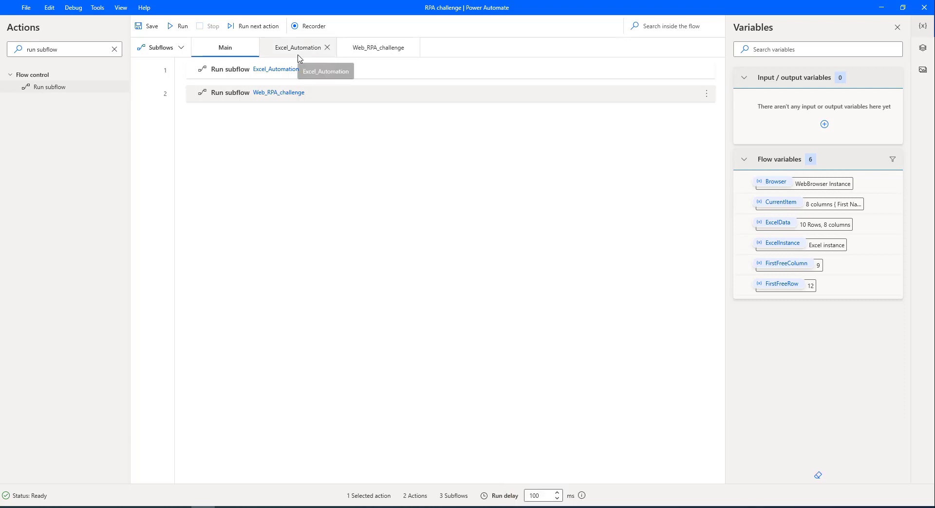
Review the Excel_Automation and Web_RPA_challenge subflows, ending on Excel_Automation
{"action": "left_click", "coordinate": [298, 47]}
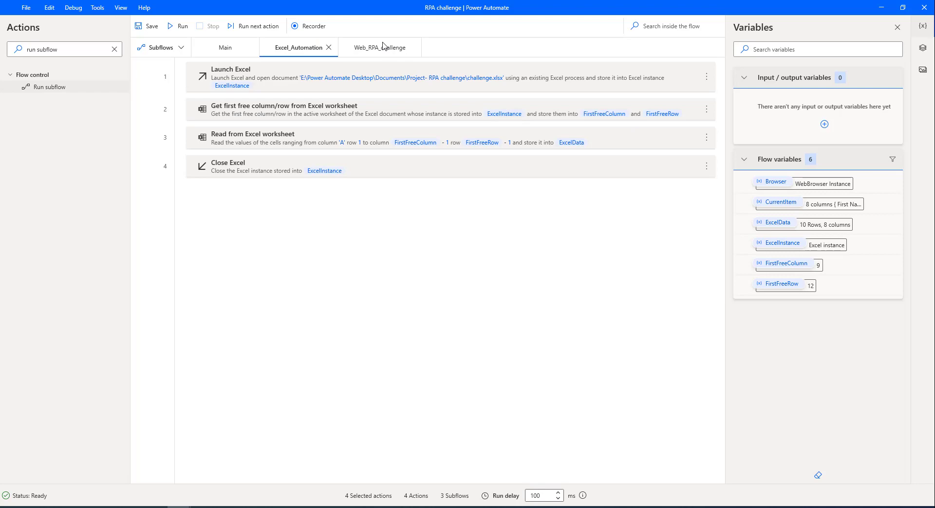
{"action": "mouse_move", "coordinate": [378, 48]}
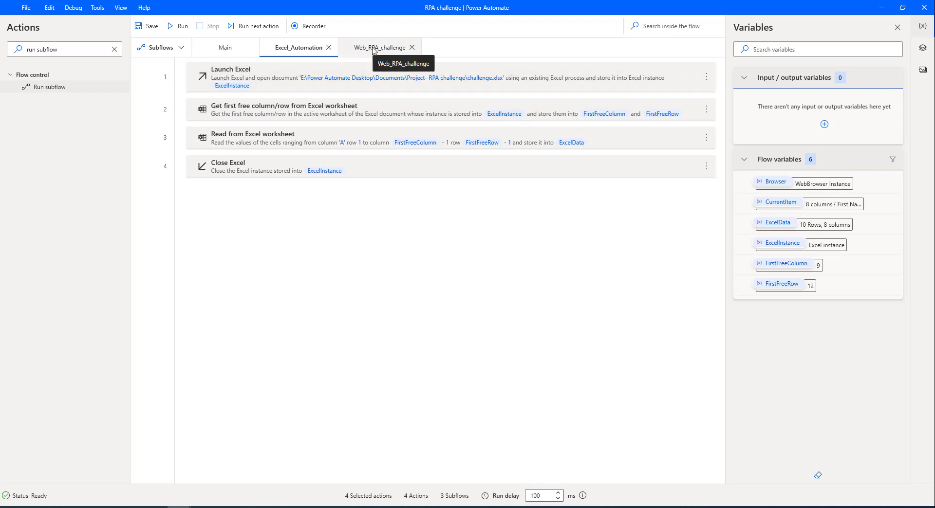
{"action": "left_click", "coordinate": [374, 48]}
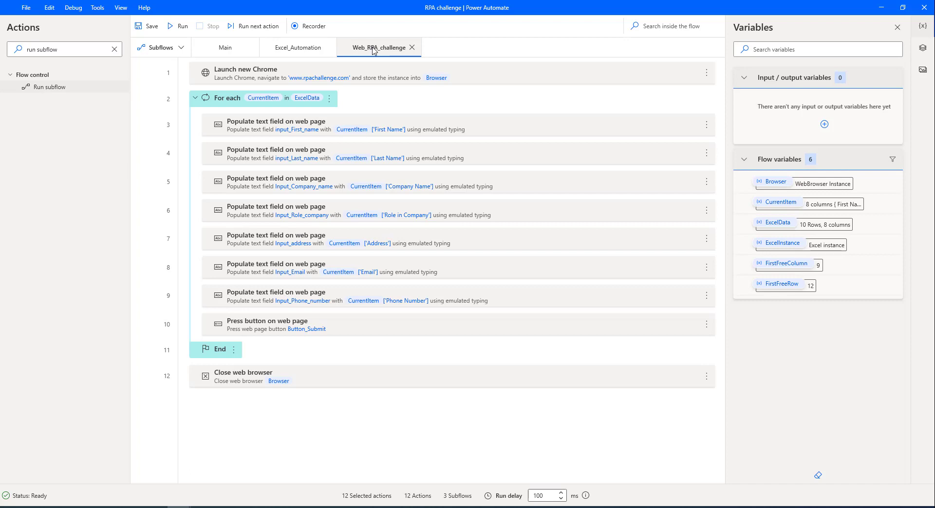
{"action": "left_click", "coordinate": [300, 47]}
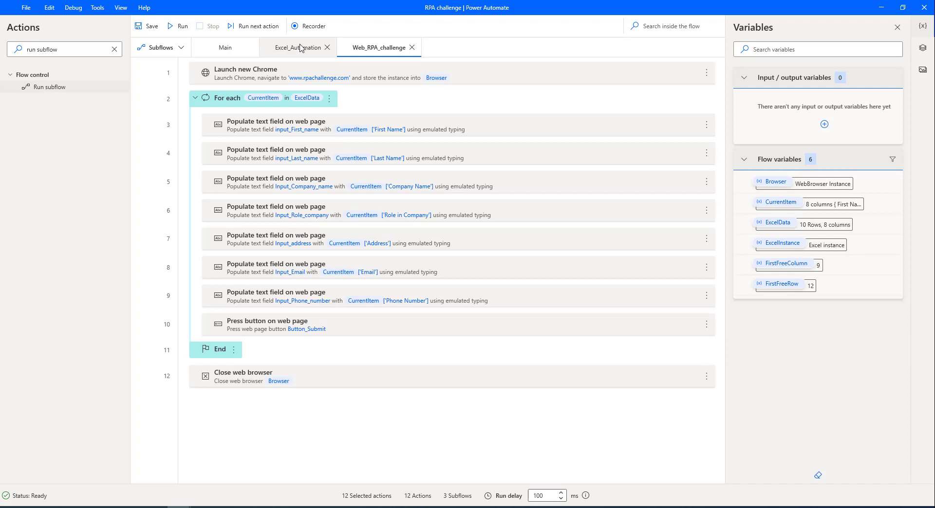
{"action": "left_click", "coordinate": [300, 47]}
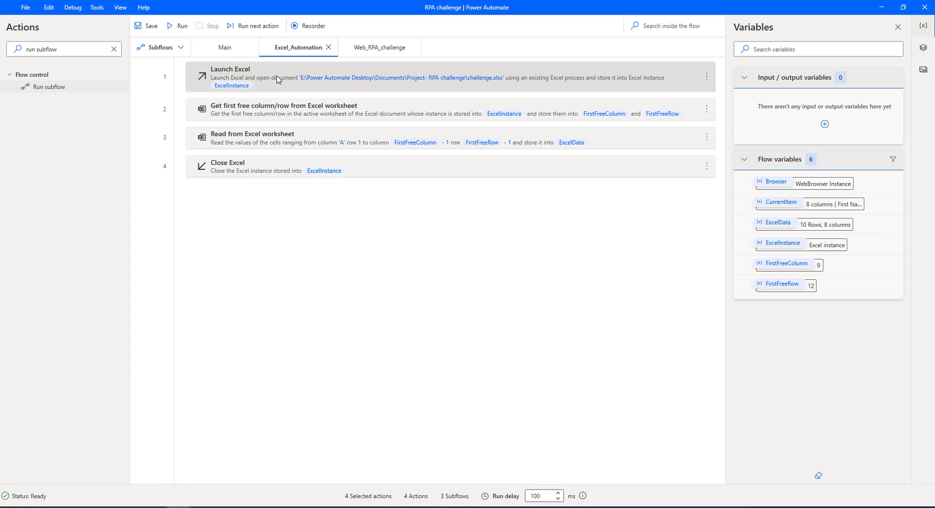
Open the Launch Excel action's On error settings
{"action": "double_click", "coordinate": [278, 79]}
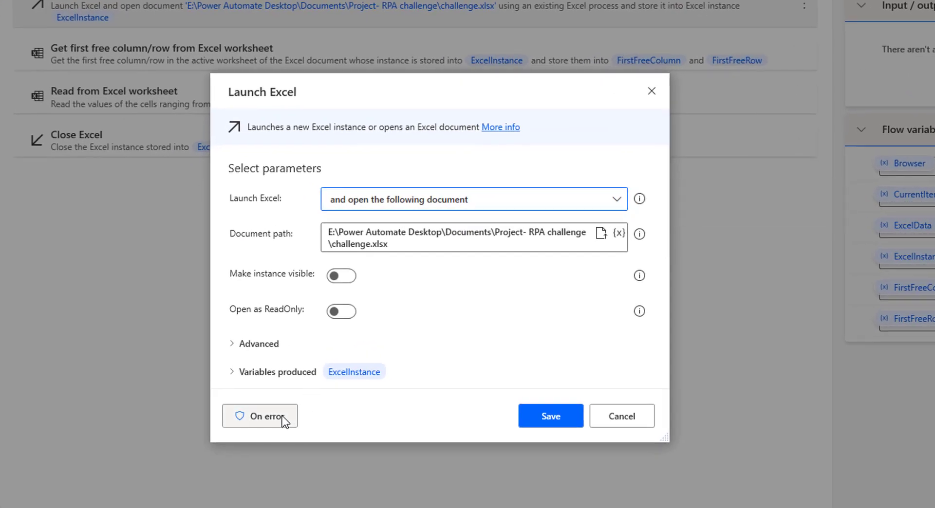
{"action": "left_click", "coordinate": [257, 417]}
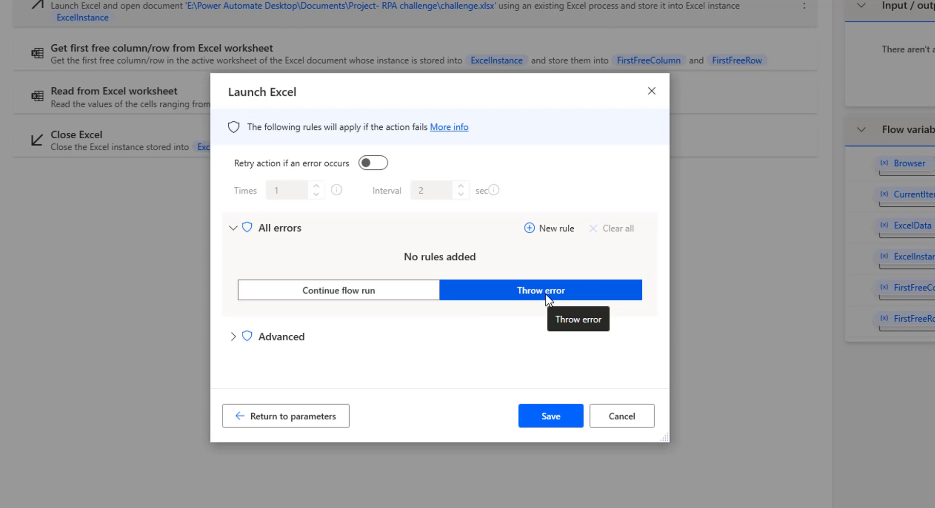
Set Launch Excel on error to Continue flow run with Repeat action mode, and save
{"action": "left_click", "coordinate": [368, 296]}
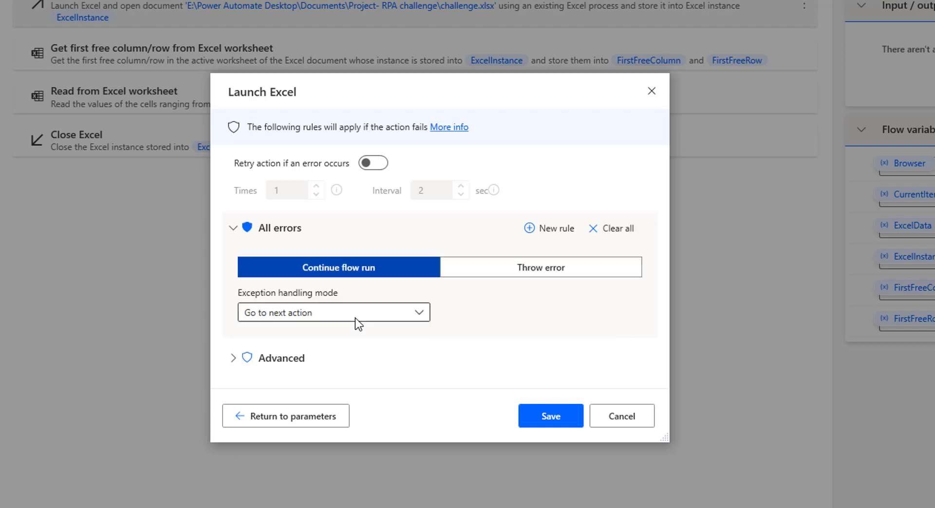
{"action": "left_click", "coordinate": [355, 317]}
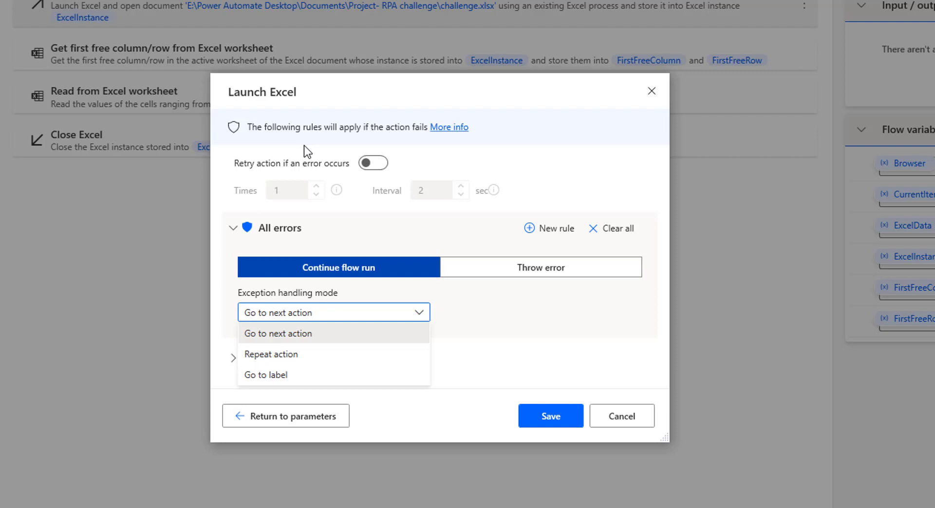
{"action": "left_click", "coordinate": [296, 355]}
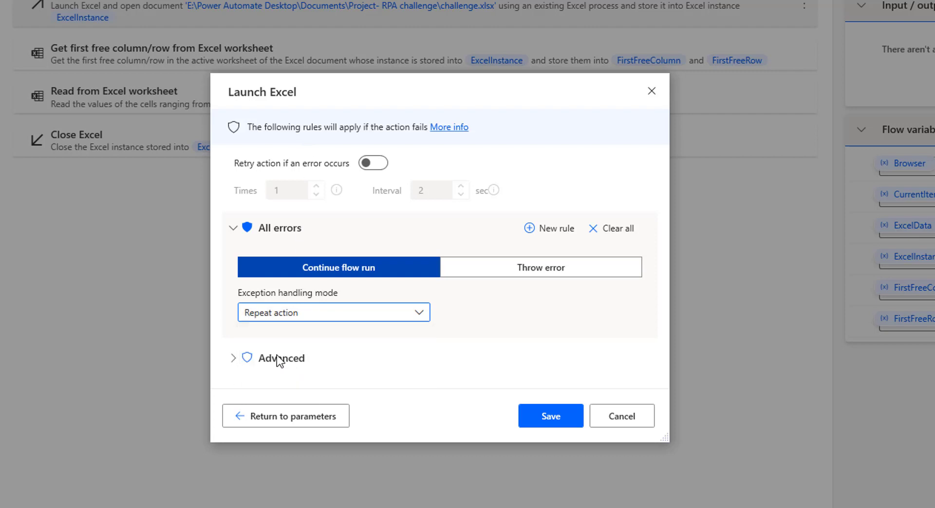
{"action": "left_click", "coordinate": [277, 358]}
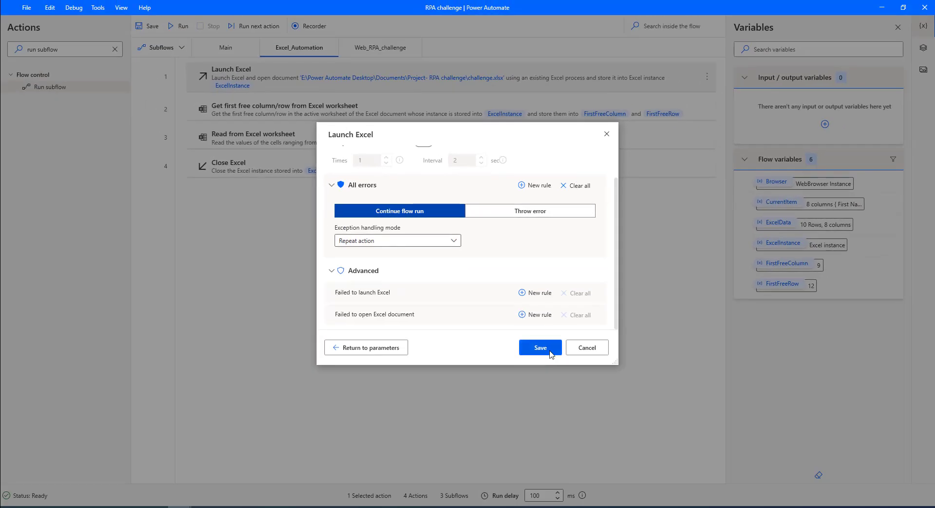
{"action": "left_click", "coordinate": [551, 354]}
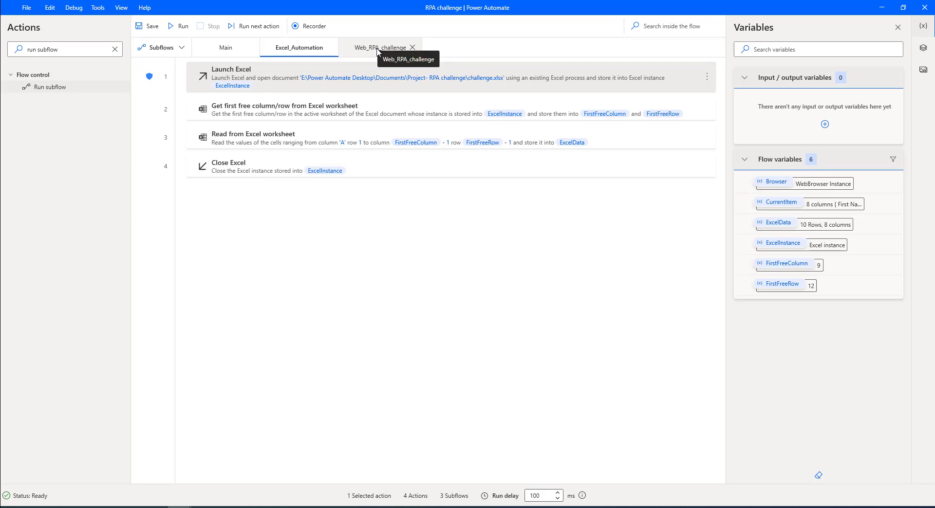
Switch to the Web_RPA_challenge subflow
{"action": "left_click", "coordinate": [378, 51]}
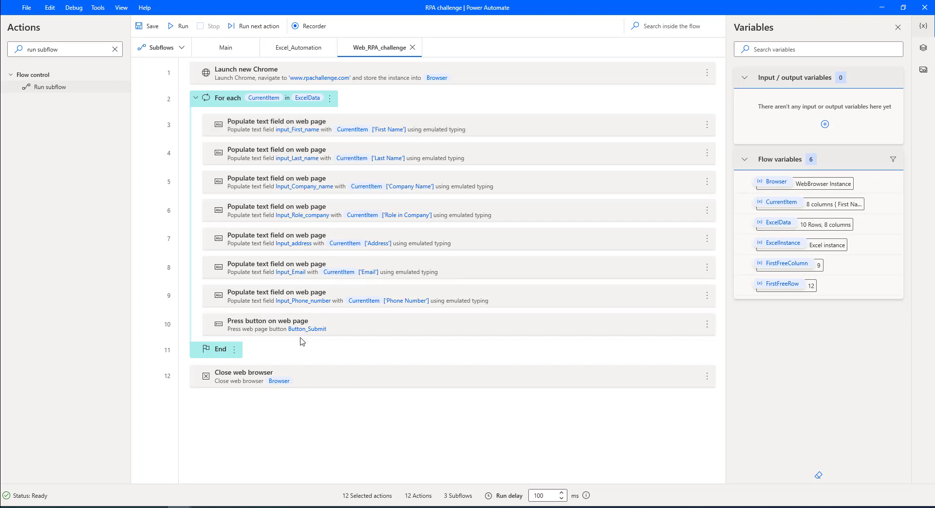
Search actions for 'label' and insert a Label named Endoftheflow above the loop's End
{"action": "left_click", "coordinate": [78, 51]}
{"action": "triple_click", "coordinate": [81, 50]}
{"action": "type", "text": "g"}
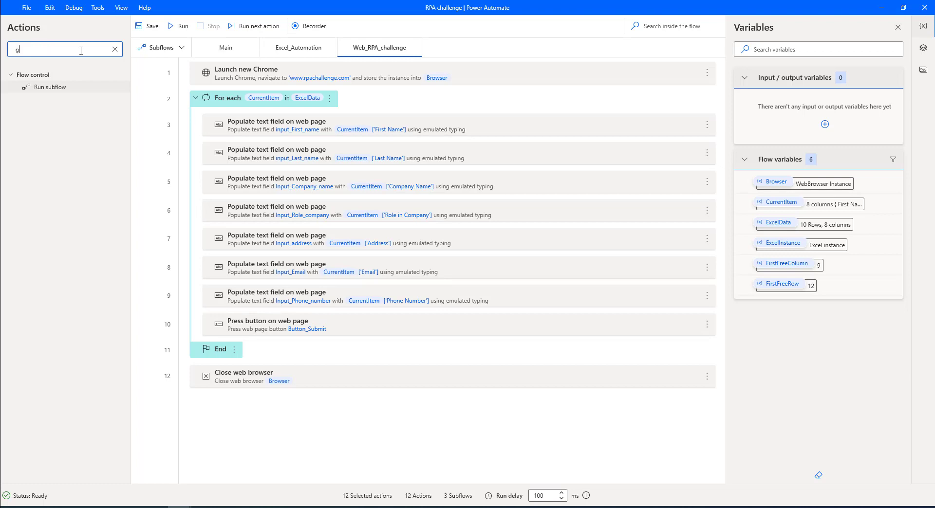
{"action": "key", "text": "BackSpace"}
{"action": "type", "text": "label"}
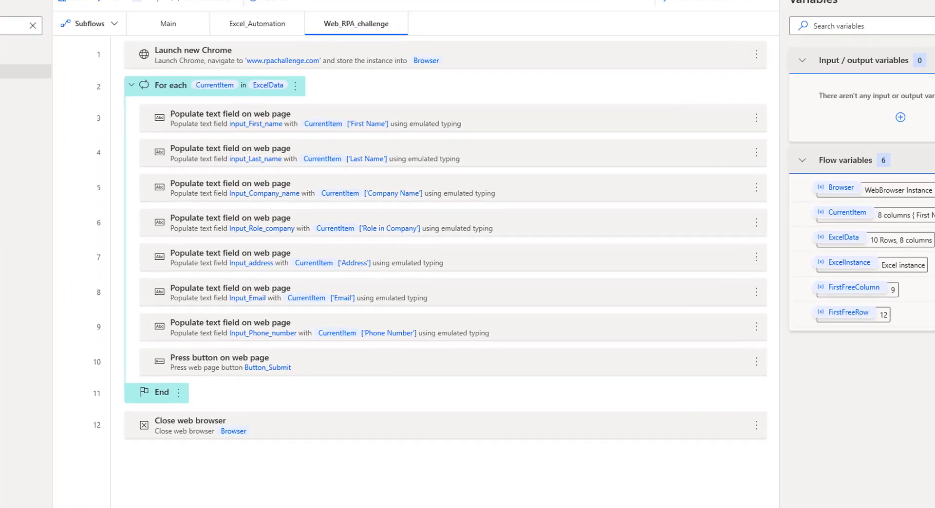
{"action": "left_click_drag", "start_coordinate": [284, 346], "coordinate": [284, 345]}
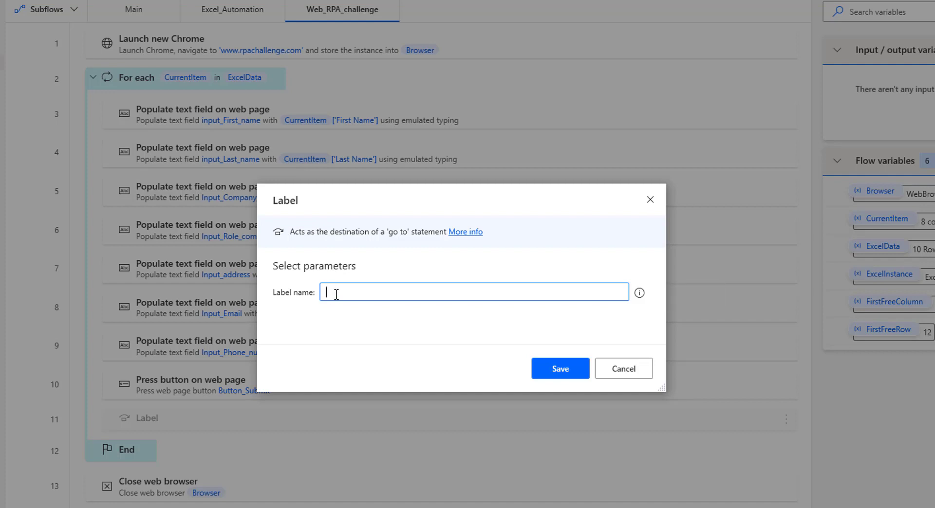
{"action": "type", "text": "End"}
{"action": "type", "text": "oftheflow"}
{"action": "left_click", "coordinate": [564, 376]}
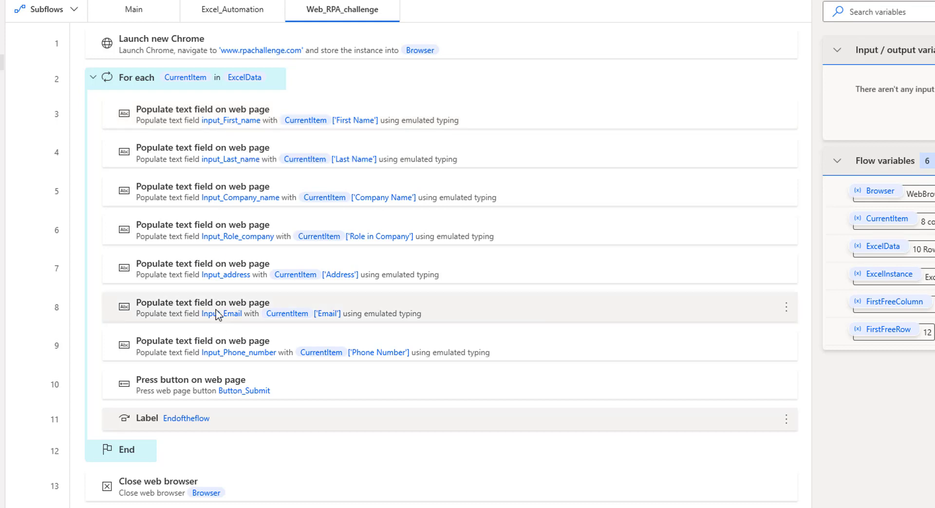
Set the first-name Populate text field action to continue and go to label Endoftheflow on error
{"action": "left_click", "coordinate": [171, 421]}
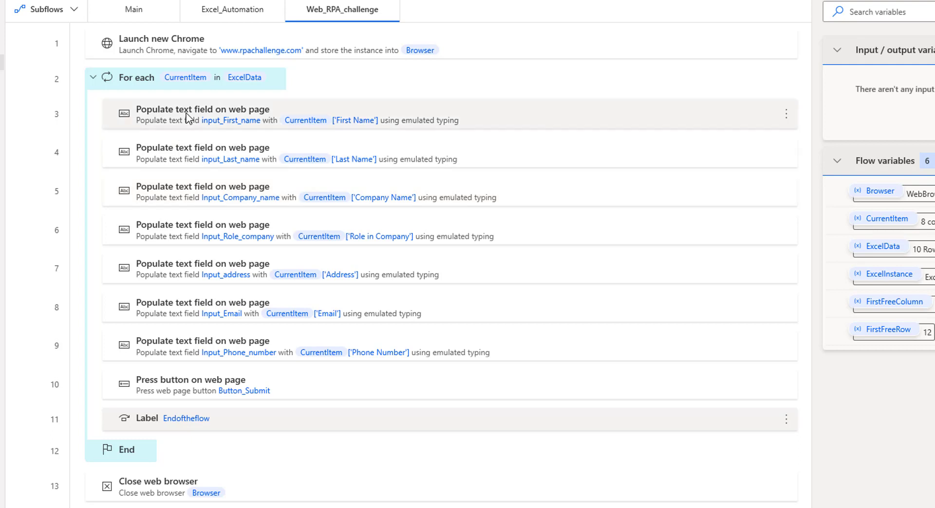
{"action": "left_click", "coordinate": [194, 119]}
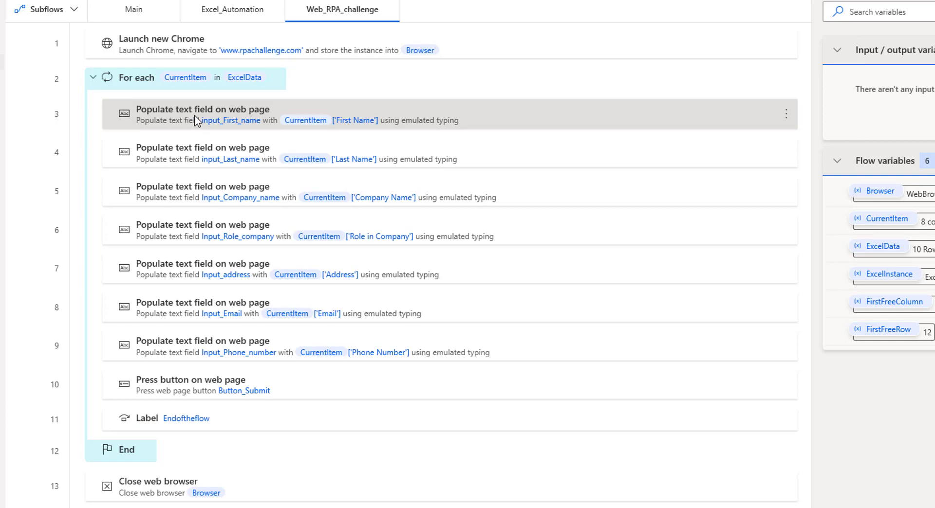
{"action": "double_click", "coordinate": [195, 117]}
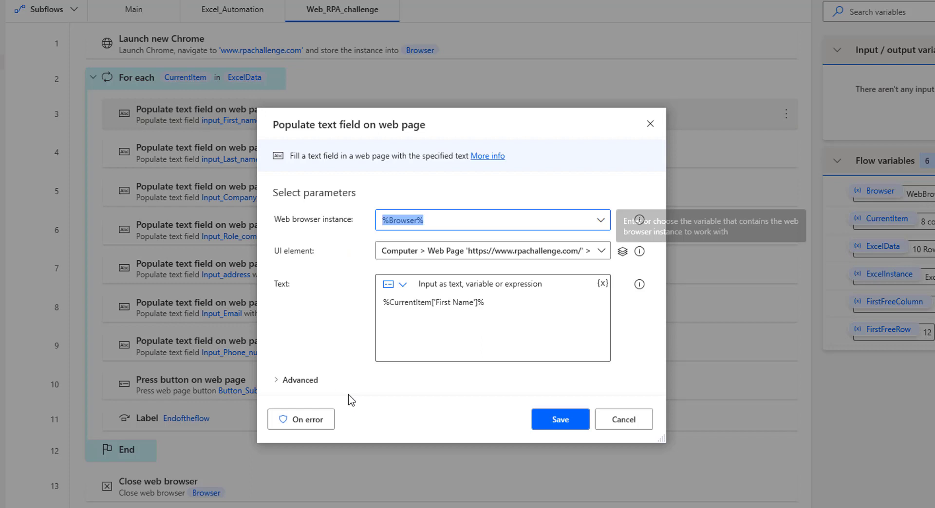
{"action": "left_click", "coordinate": [313, 427]}
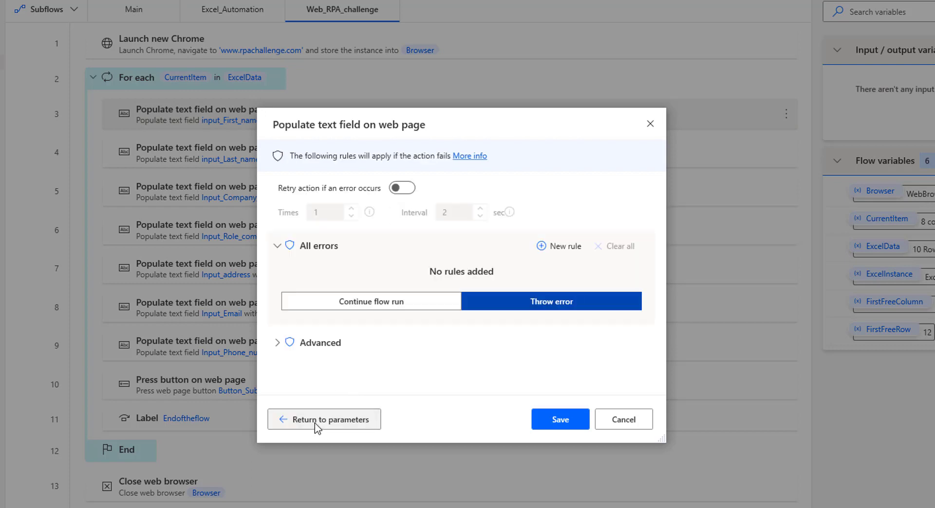
{"action": "left_click", "coordinate": [384, 301]}
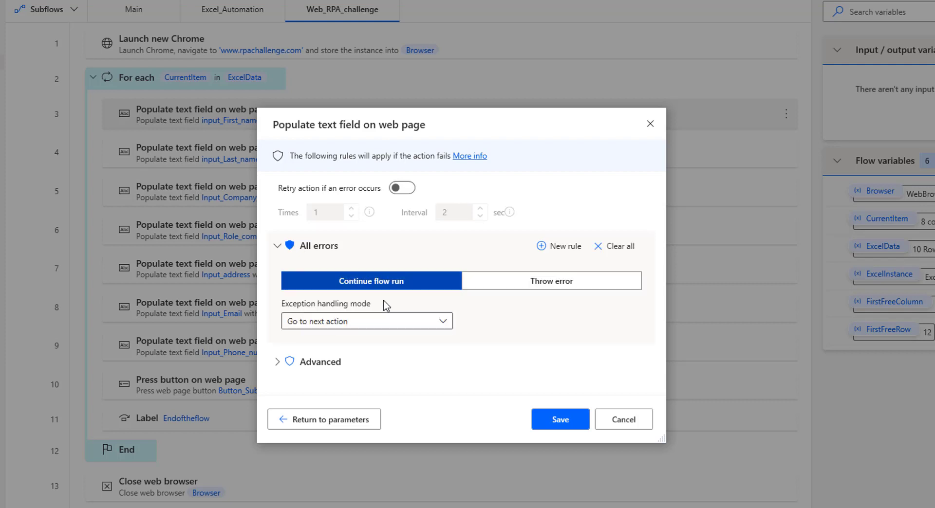
{"action": "left_click", "coordinate": [358, 323]}
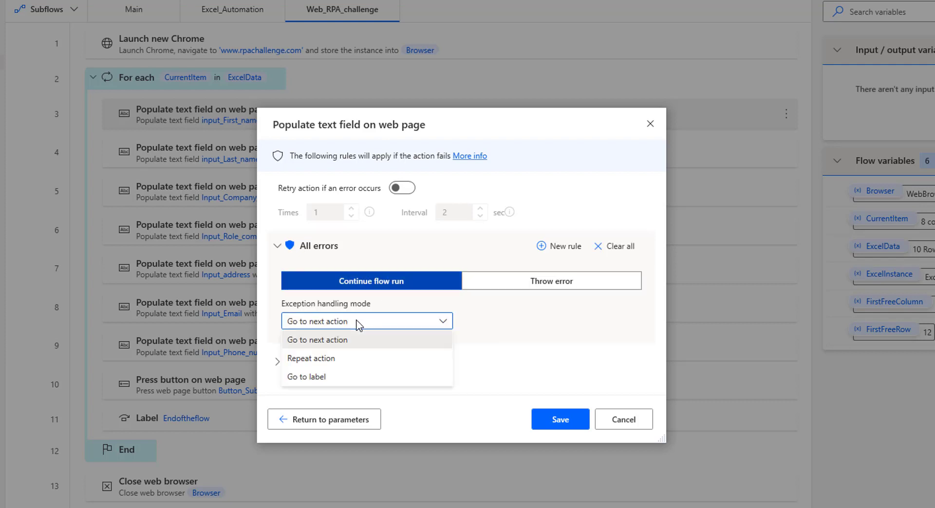
{"action": "left_click", "coordinate": [312, 377]}
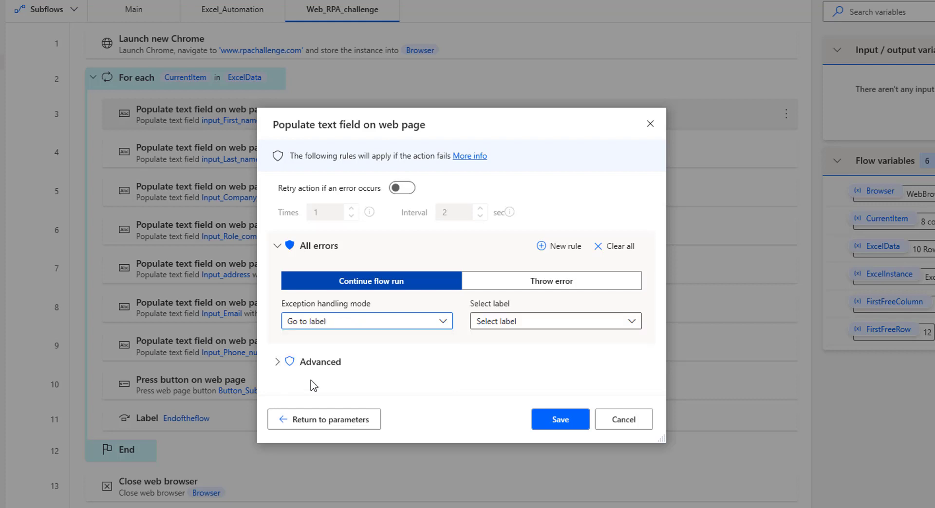
{"action": "left_click", "coordinate": [492, 322]}
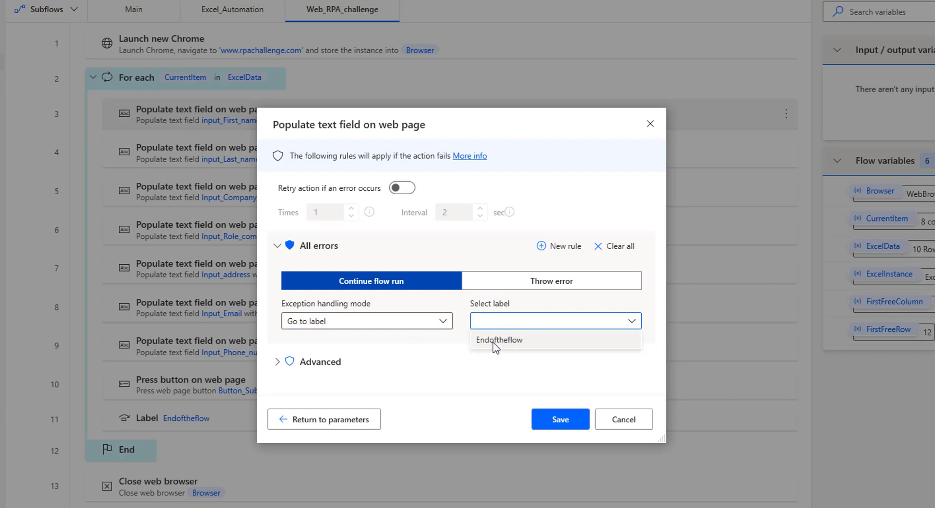
{"action": "left_click", "coordinate": [499, 341]}
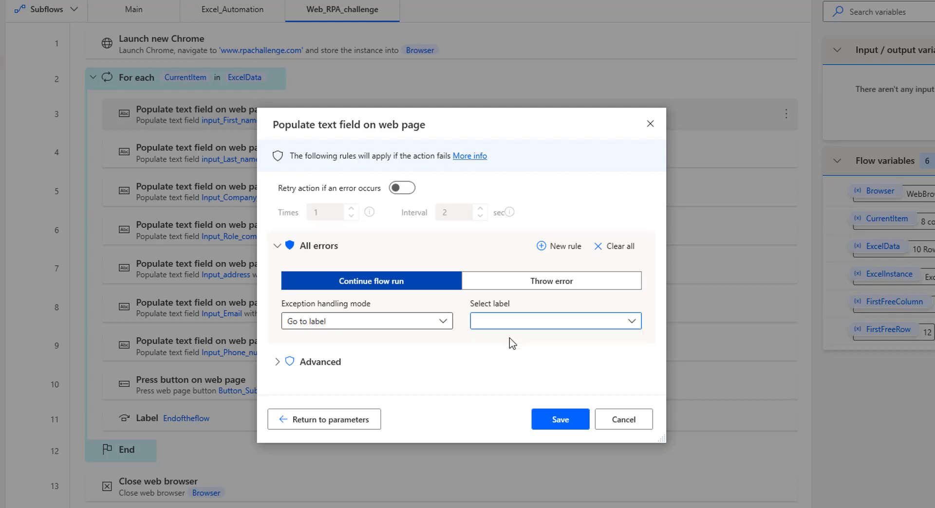
{"action": "left_click", "coordinate": [559, 419]}
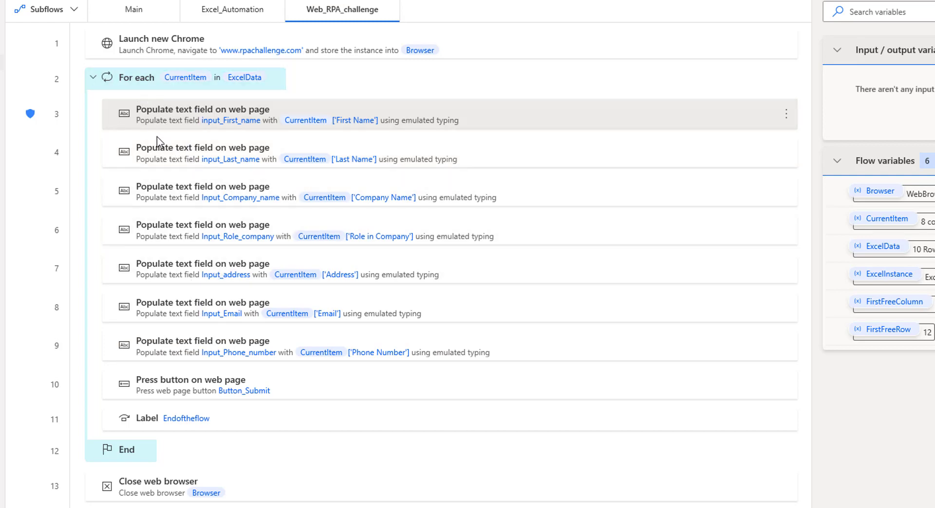
Give the last-name field action Continue flow run with Go to label Endoftheflow
{"action": "double_click", "coordinate": [163, 153]}
{"action": "left_click", "coordinate": [297, 477]}
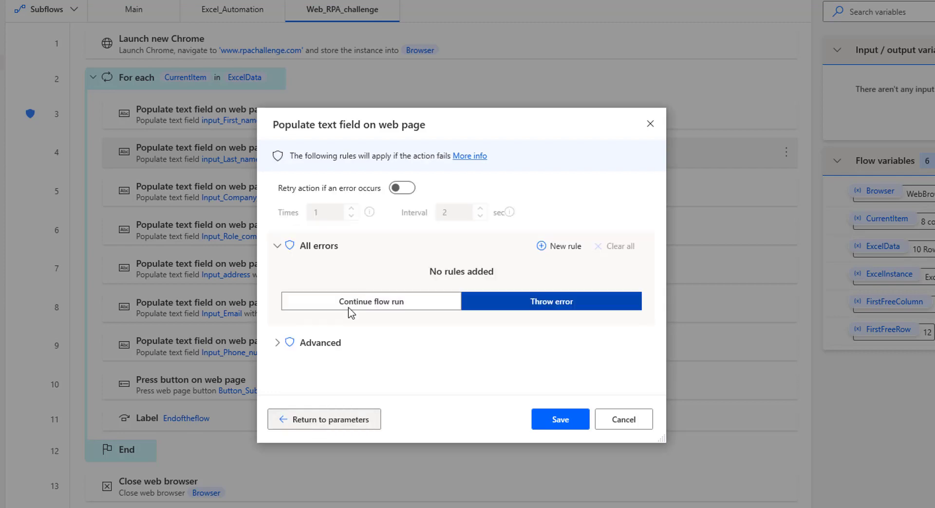
{"action": "left_click", "coordinate": [348, 301]}
{"action": "left_click", "coordinate": [355, 379]}
{"action": "left_click", "coordinate": [501, 379]}
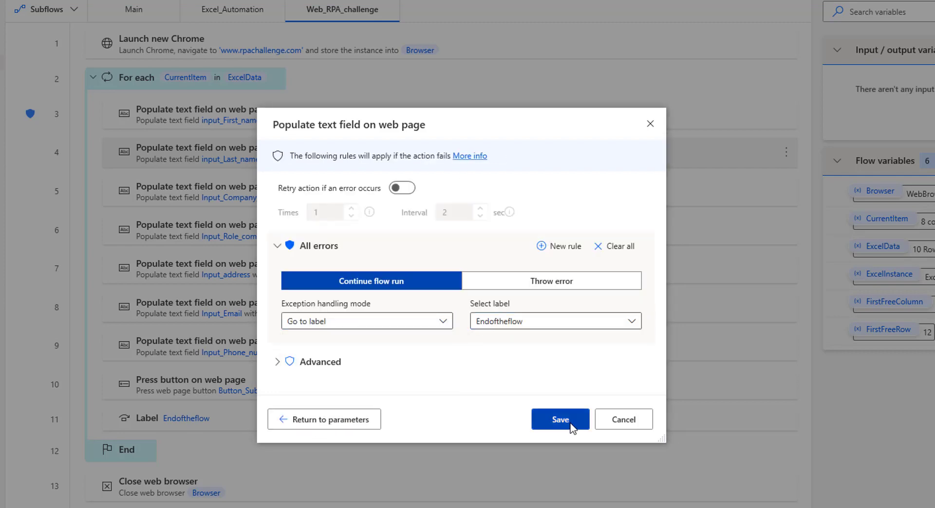
{"action": "left_click", "coordinate": [560, 419]}
Give the company-name field action the same Go to label Endoftheflow error handling
{"action": "double_click", "coordinate": [179, 205]}
{"action": "left_click", "coordinate": [307, 482]}
{"action": "left_click", "coordinate": [348, 301]}
{"action": "left_click", "coordinate": [349, 322]}
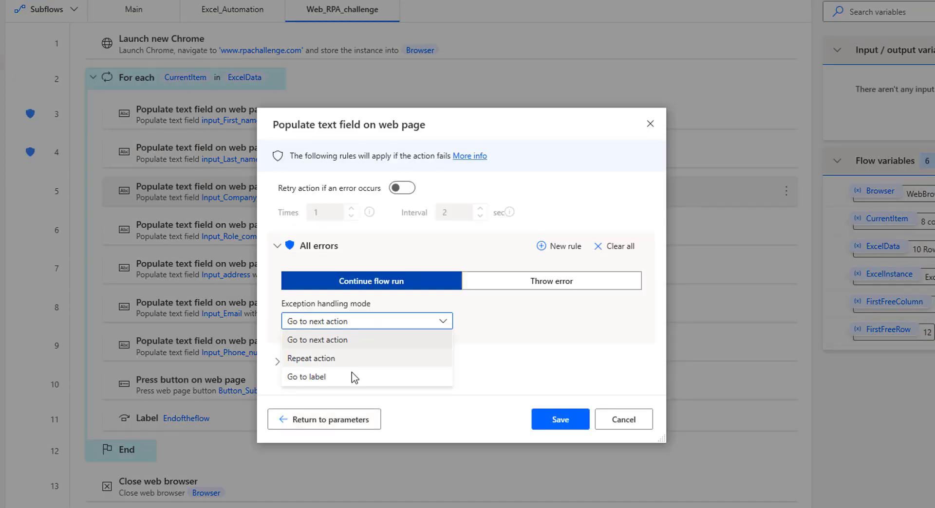
{"action": "left_click", "coordinate": [355, 378]}
{"action": "left_click", "coordinate": [560, 419]}
Give the role-in-company field action the Go to label Endoftheflow error handling
{"action": "double_click", "coordinate": [294, 231]}
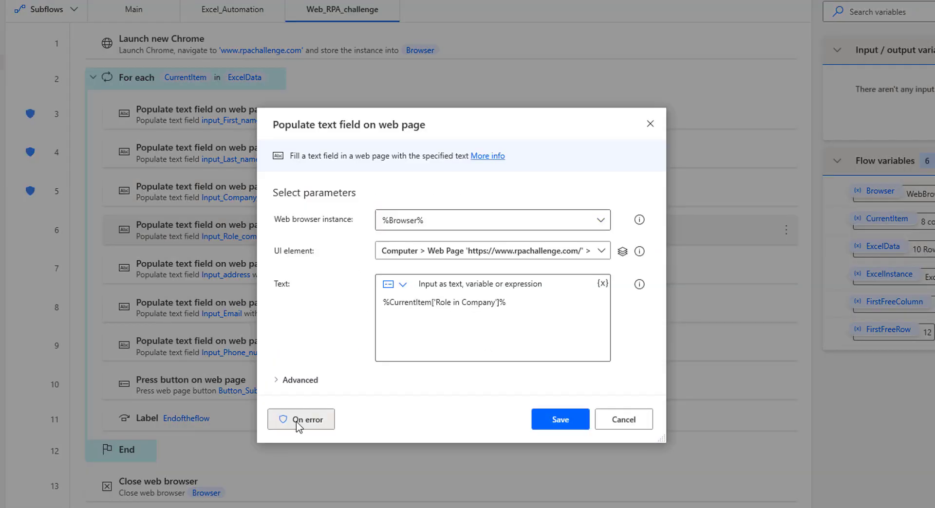
{"action": "left_click", "coordinate": [302, 478]}
{"action": "left_click", "coordinate": [363, 281]}
{"action": "left_click", "coordinate": [366, 322]}
{"action": "left_click", "coordinate": [355, 377]}
{"action": "left_click", "coordinate": [560, 419]}
Give the address field action Continue flow run, jumping to Endoftheflow on error
{"action": "double_click", "coordinate": [294, 269]}
{"action": "left_click", "coordinate": [323, 477]}
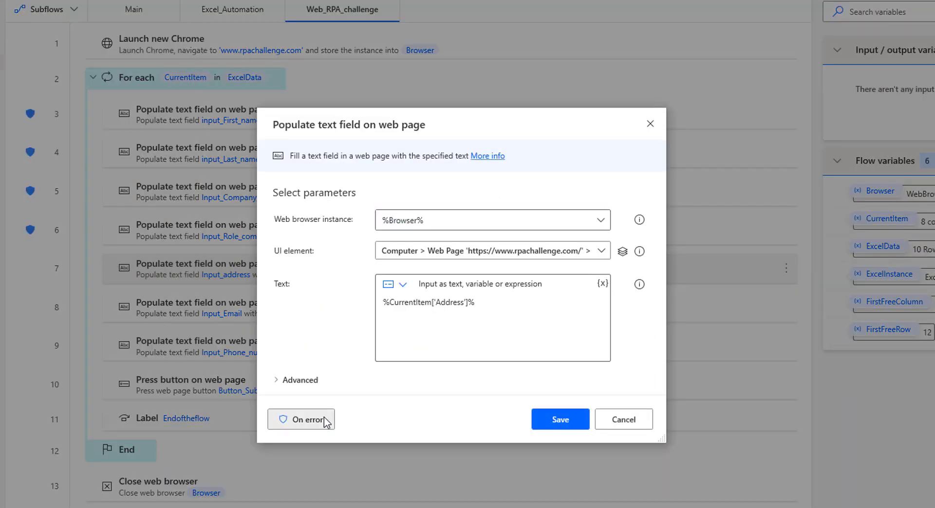
{"action": "left_click", "coordinate": [362, 281]}
{"action": "left_click", "coordinate": [360, 301]}
{"action": "left_click", "coordinate": [360, 344]}
{"action": "left_click", "coordinate": [525, 319]}
{"action": "left_click", "coordinate": [526, 341]}
{"action": "left_click", "coordinate": [560, 419]}
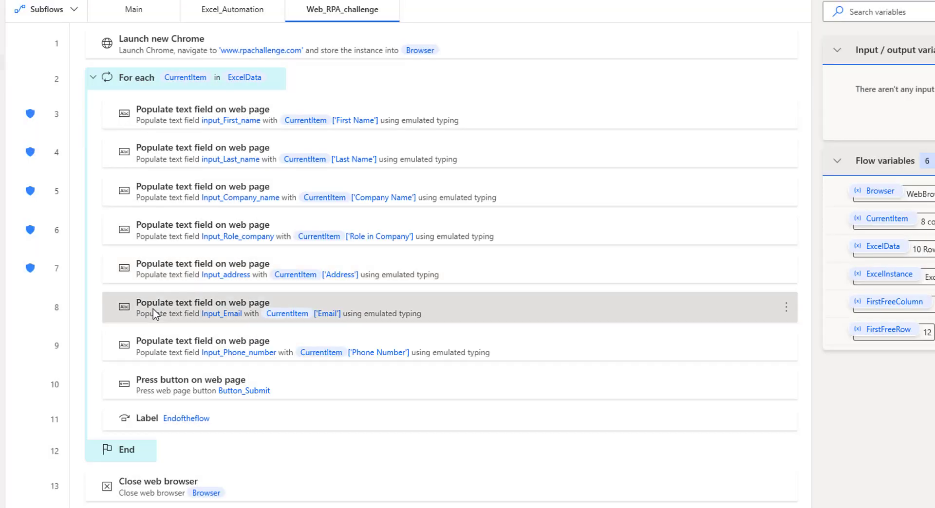
Give the email field action Continue flow run, jumping to Endoftheflow on error
{"action": "double_click", "coordinate": [217, 312]}
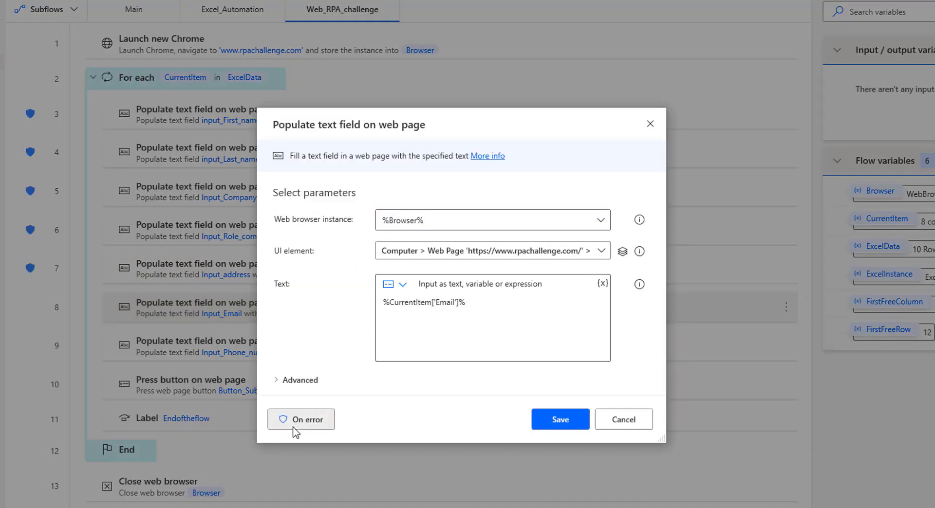
{"action": "left_click", "coordinate": [295, 428]}
{"action": "left_click", "coordinate": [277, 245]}
{"action": "left_click", "coordinate": [365, 323]}
{"action": "left_click", "coordinate": [365, 375]}
{"action": "left_click", "coordinate": [560, 419]}
Send the phone-number field action's errors to the Endoftheflow label
{"action": "double_click", "coordinate": [312, 347]}
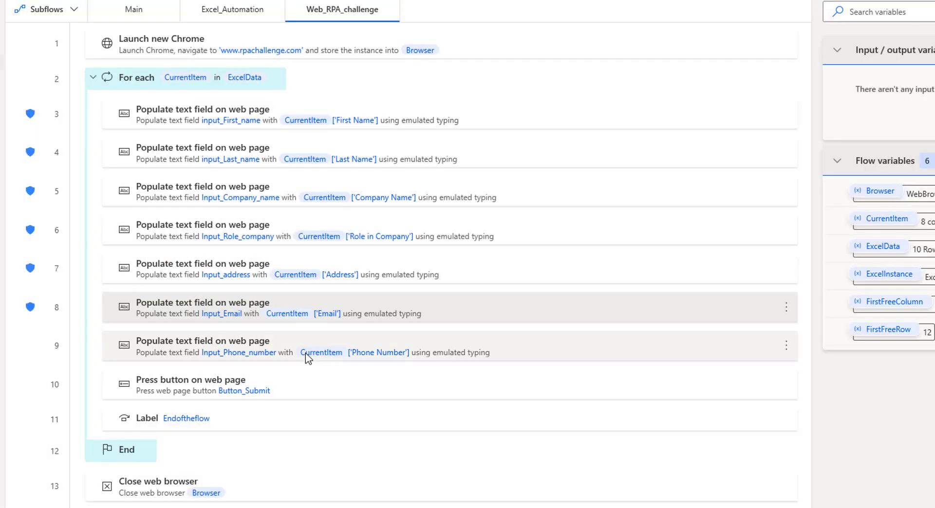
{"action": "left_click", "coordinate": [295, 419]}
{"action": "left_click", "coordinate": [278, 304]}
{"action": "left_click", "coordinate": [560, 419]}
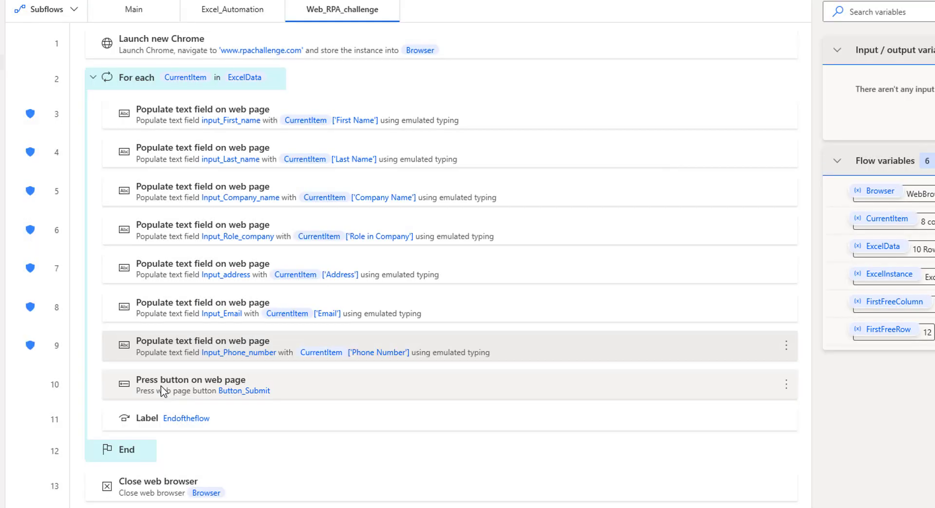
Make the submit button action continue and jump to Endoftheflow on error
{"action": "double_click", "coordinate": [161, 385]}
{"action": "left_click", "coordinate": [300, 403]}
{"action": "left_click", "coordinate": [365, 363]}
{"action": "left_click", "coordinate": [365, 385]}
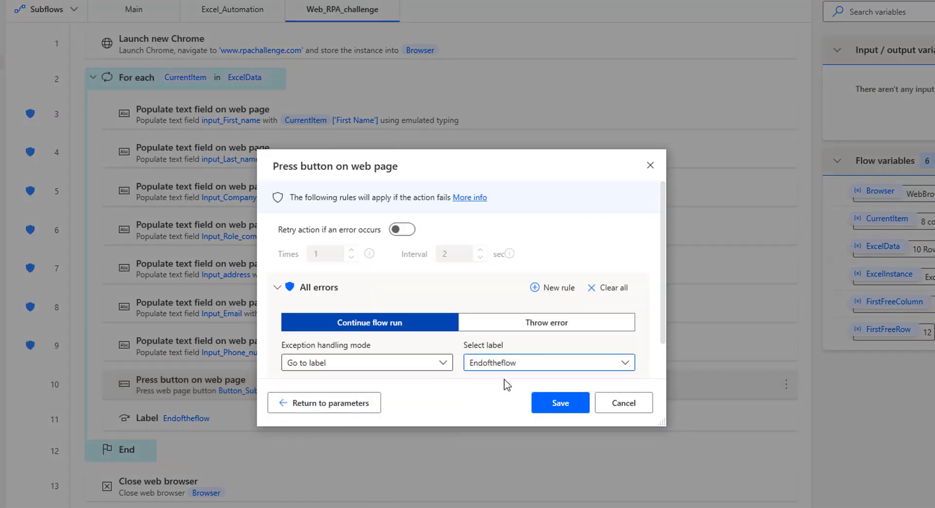
{"action": "left_click", "coordinate": [560, 403]}
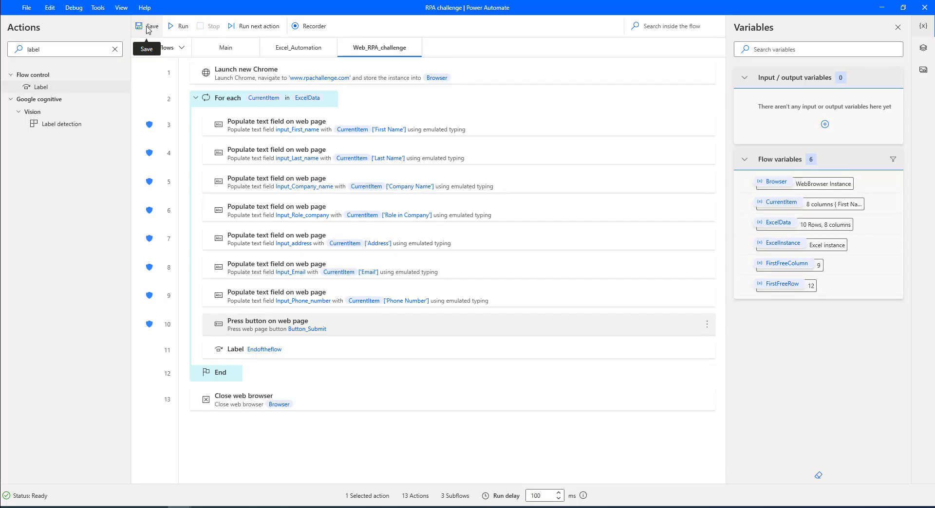